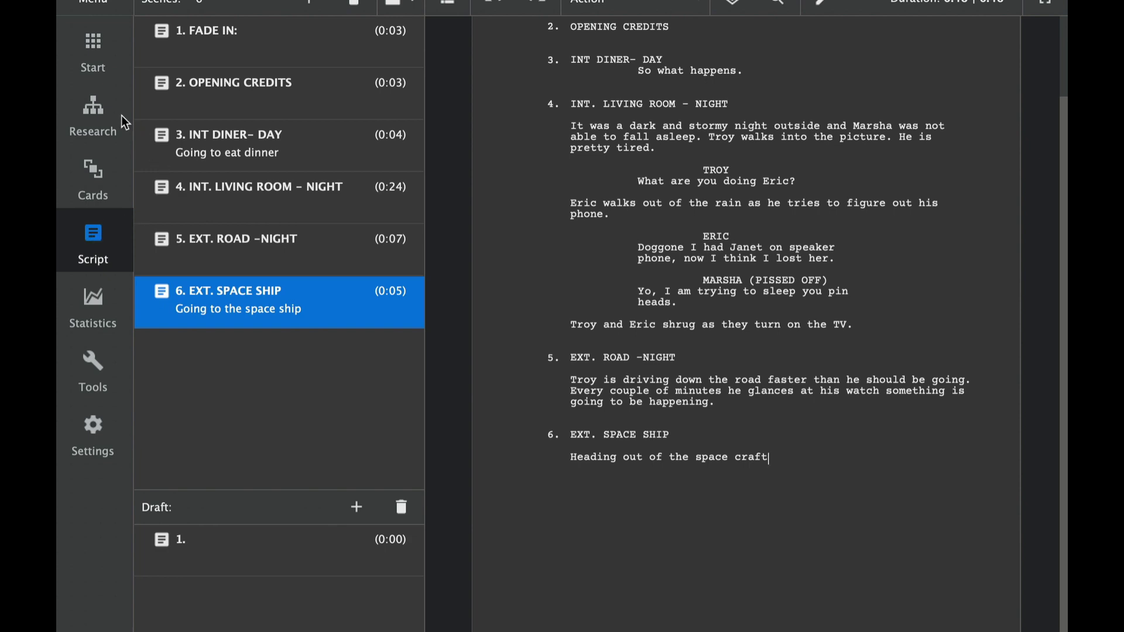
# Step: Show the six versions, Rocket [Current Version] to First Draft, under Research > Script > Versions
pyautogui.click(98, 109)
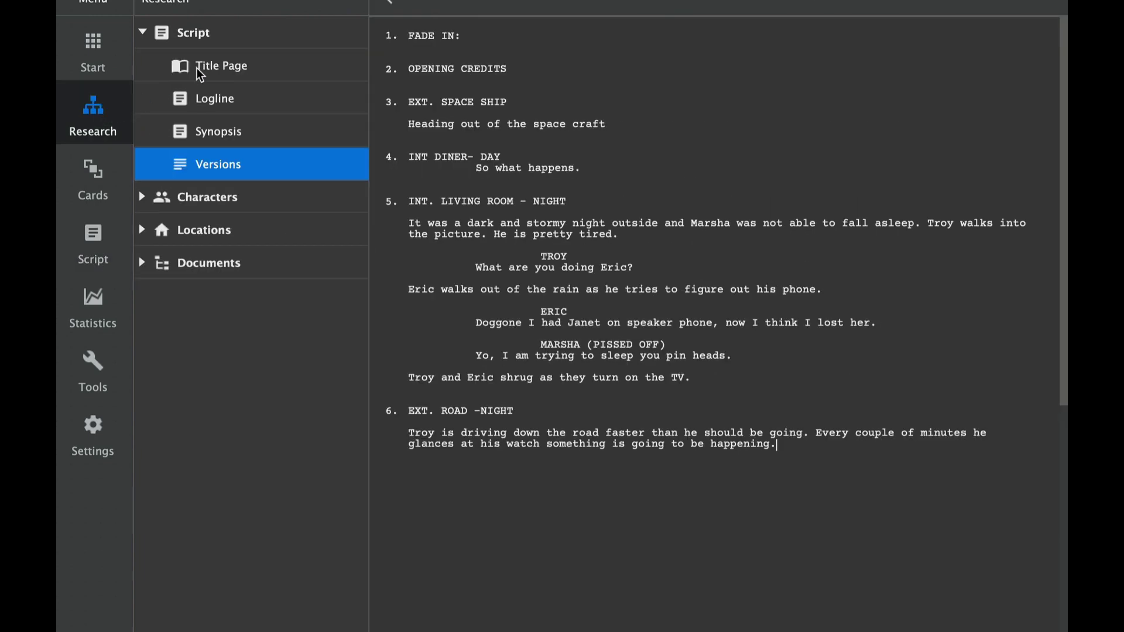
pyautogui.click(389, 5)
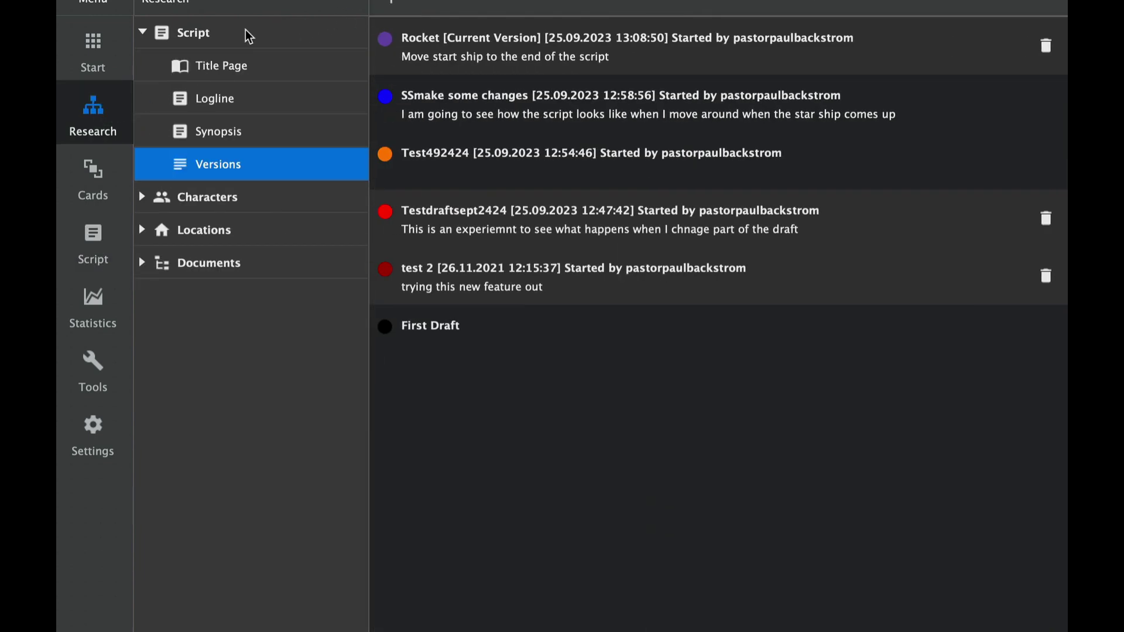
pyautogui.click(143, 33)
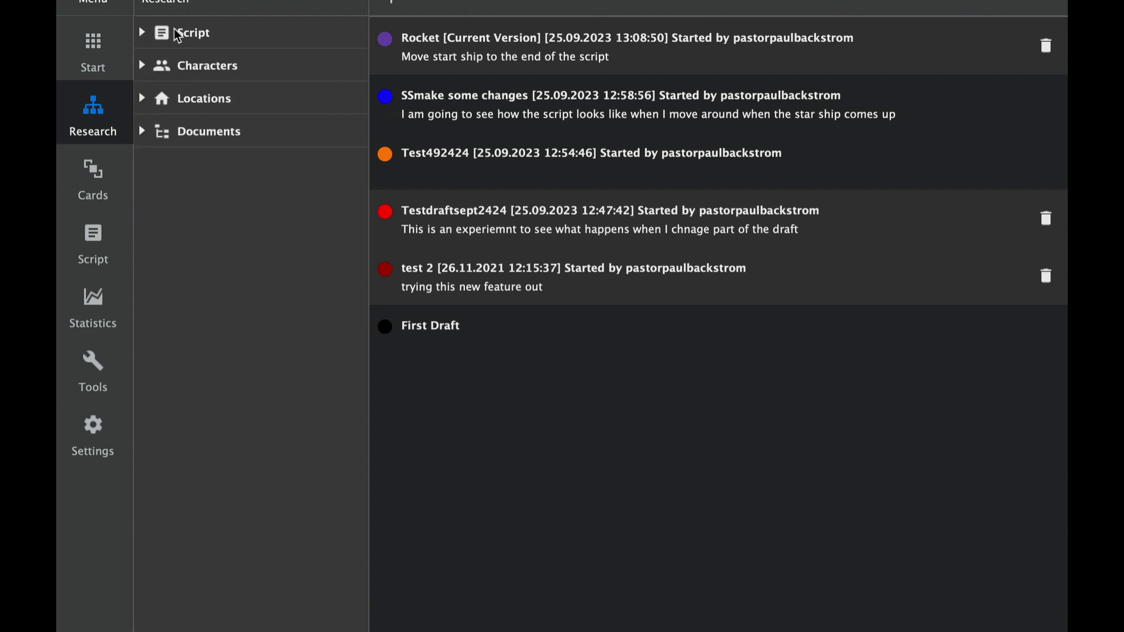
pyautogui.click(144, 32)
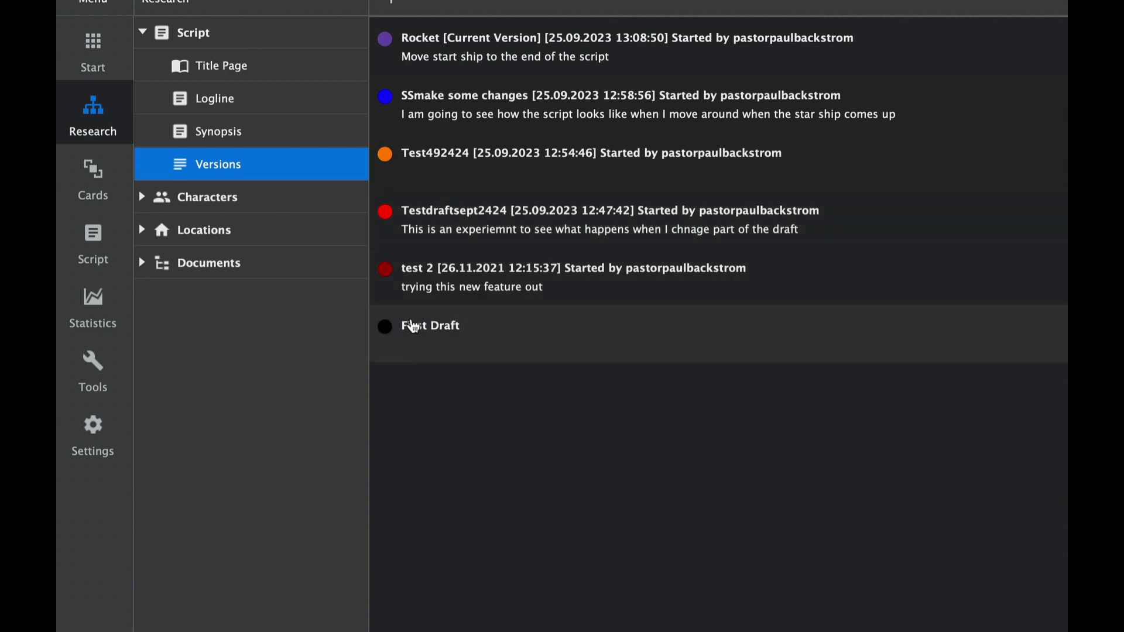
pyautogui.moveTo(575, 160)
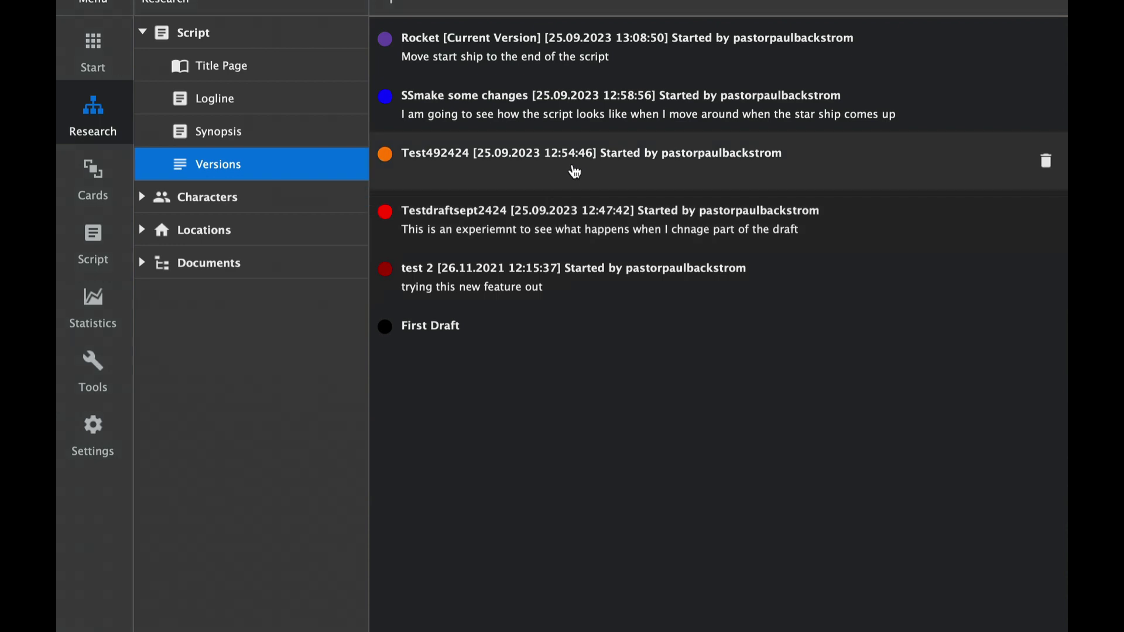
# Step: View the Test492424 version's text, then return to the six-version list
pyautogui.click(575, 170)
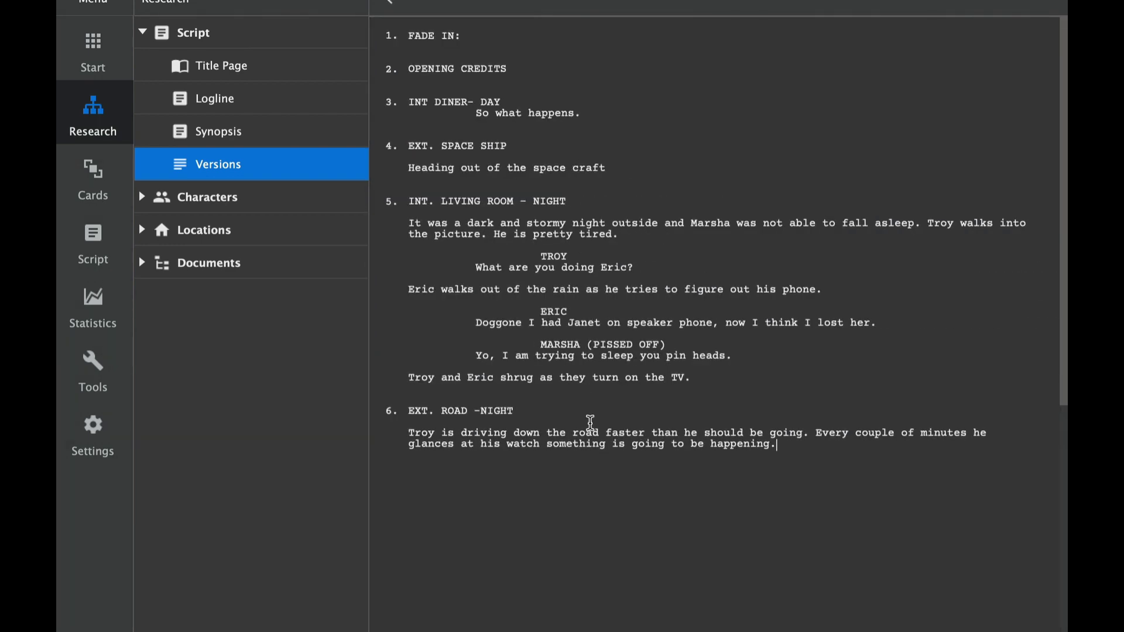
pyautogui.click(402, 5)
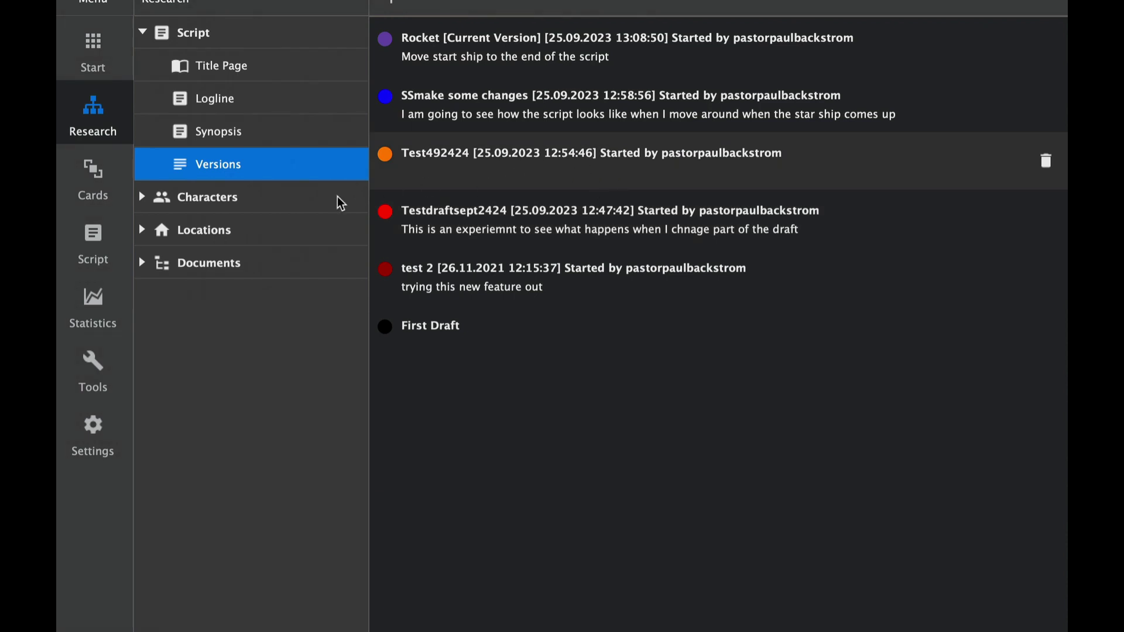
# Step: Open Compare Script Versions from Tools, browse its Compare dropdown, then return to Research
pyautogui.click(88, 376)
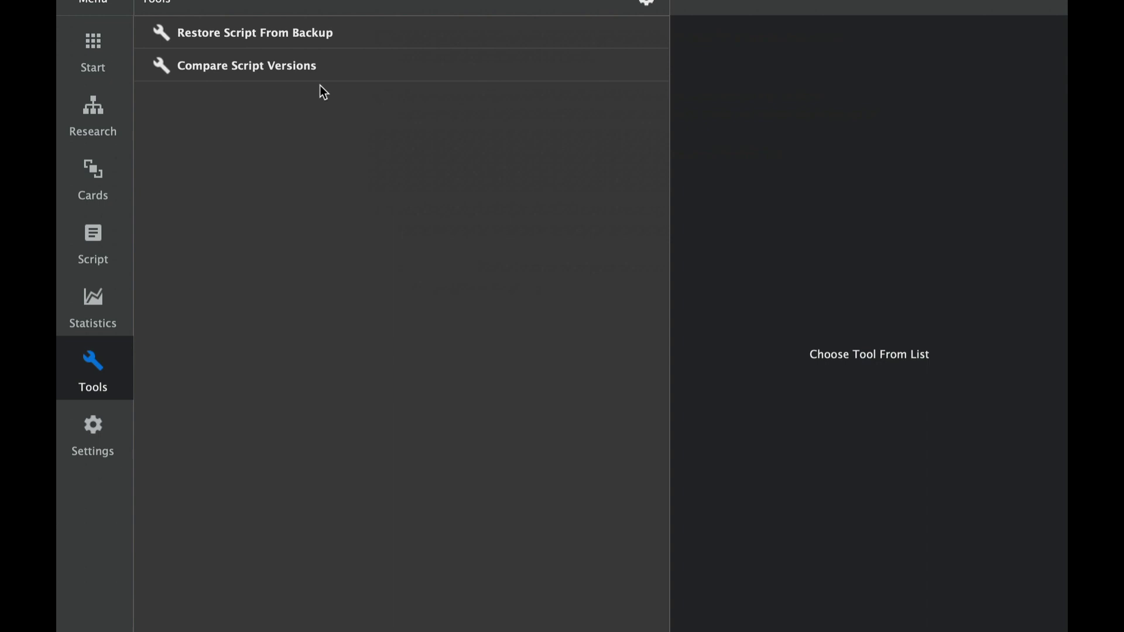
pyautogui.click(327, 68)
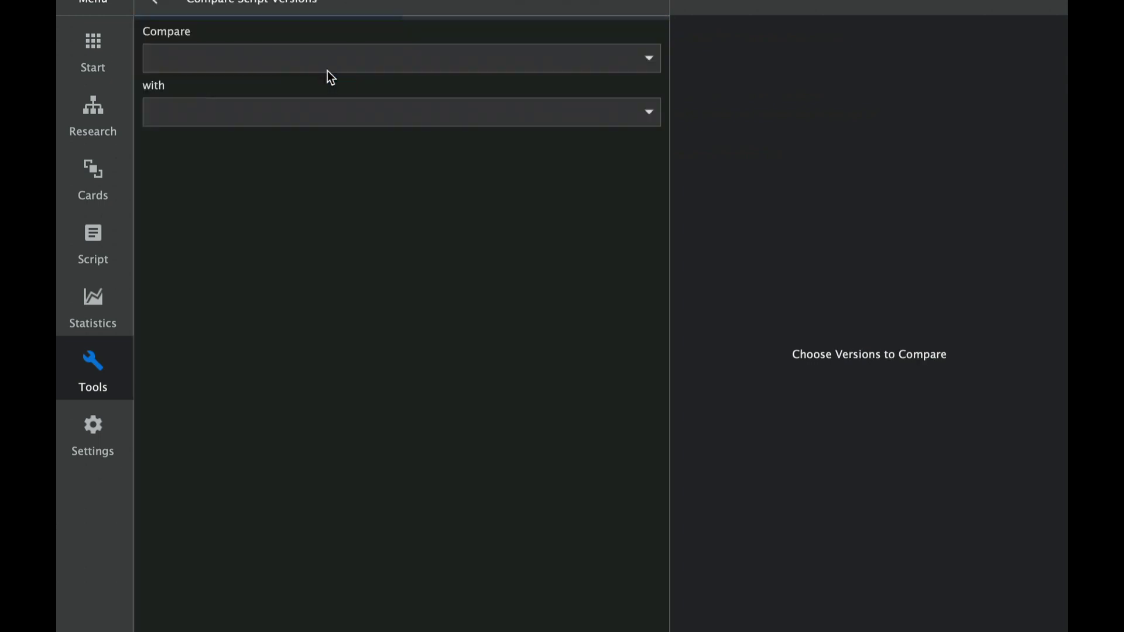
pyautogui.click(631, 61)
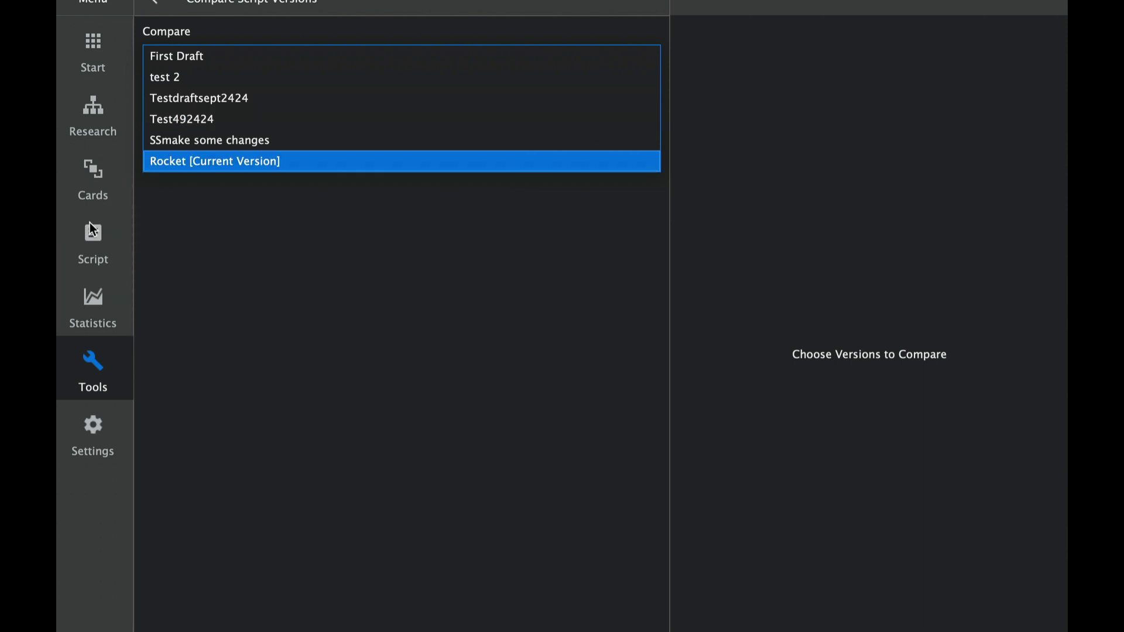
pyautogui.click(87, 116)
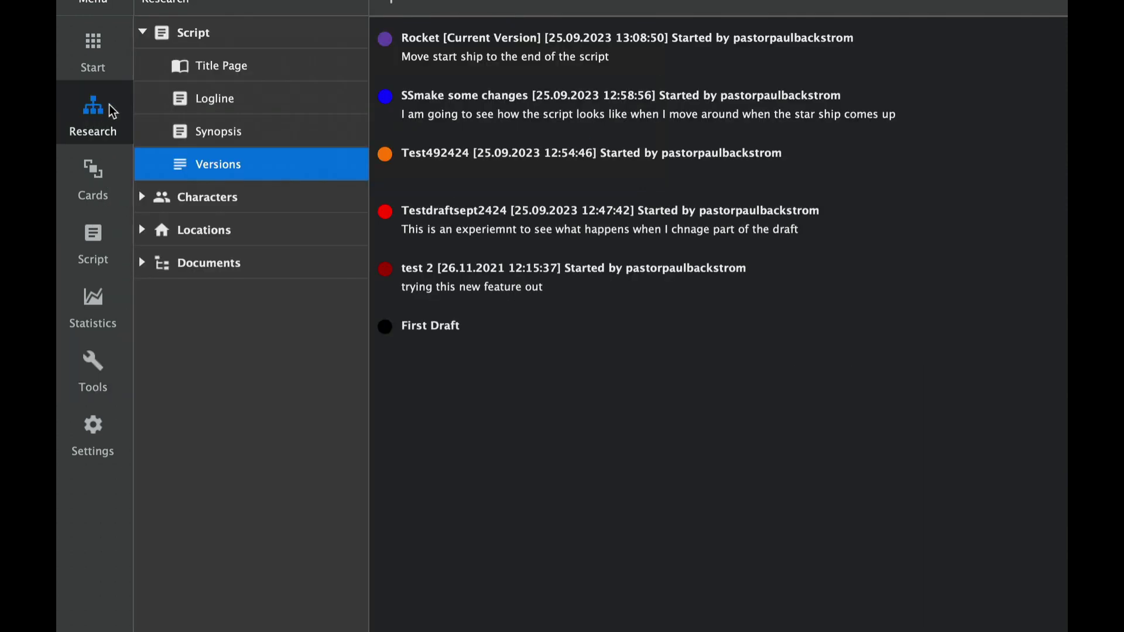